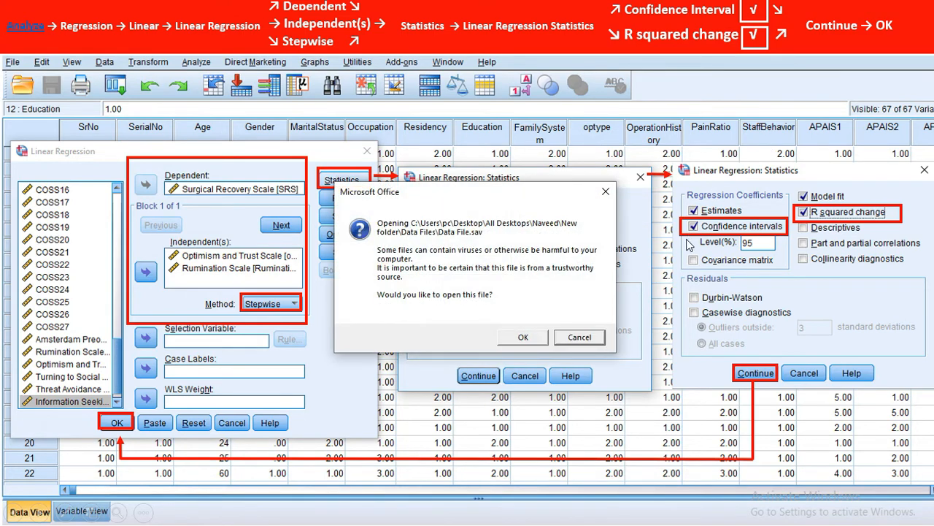
Open Data File.sav in SPSS, answering No to the file-in-use question, and start a Linear Regression analysis
{"action": "left_click", "coordinate": [522, 332]}
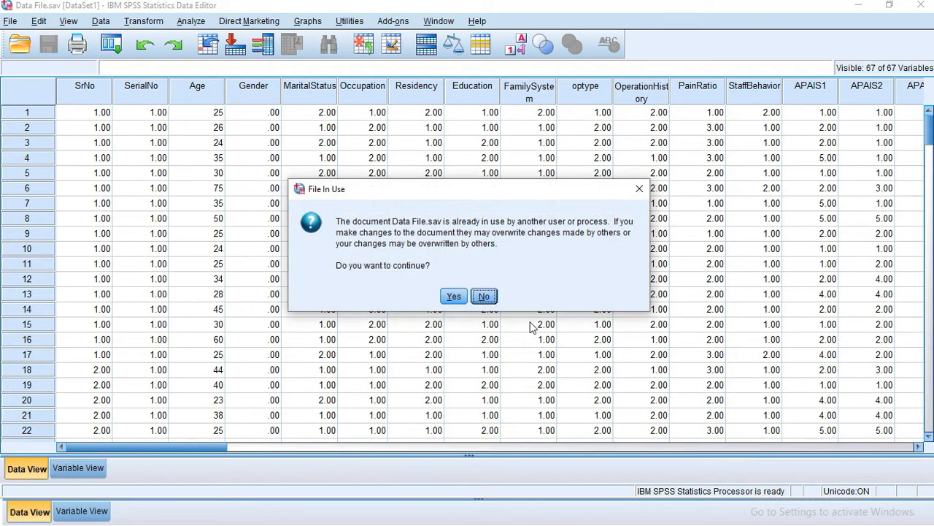
{"action": "left_click", "coordinate": [484, 296]}
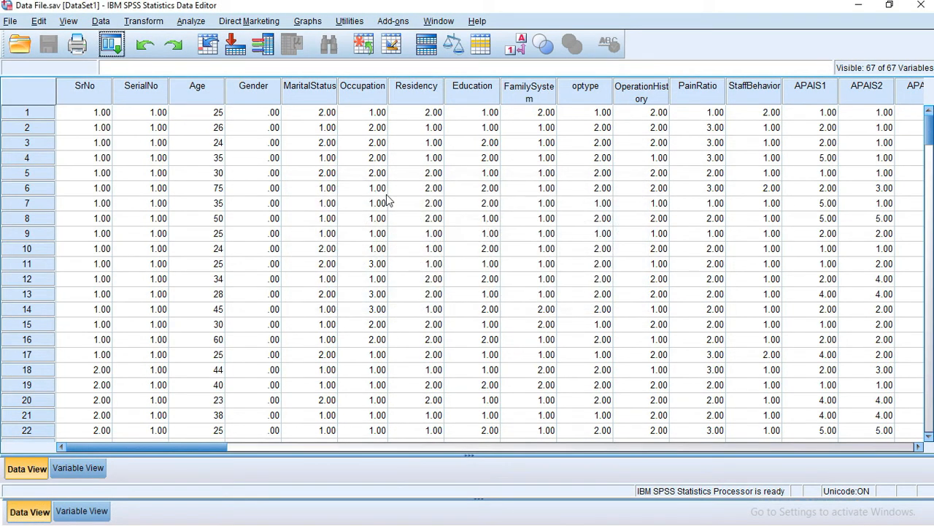
{"action": "left_click", "coordinate": [189, 21]}
{"action": "mouse_move", "coordinate": [241, 185]}
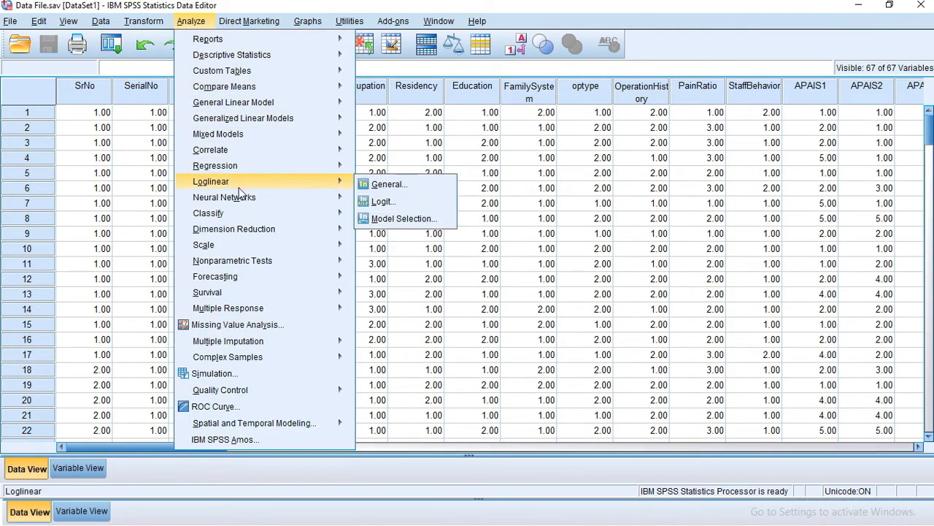
{"action": "mouse_move", "coordinate": [316, 167]}
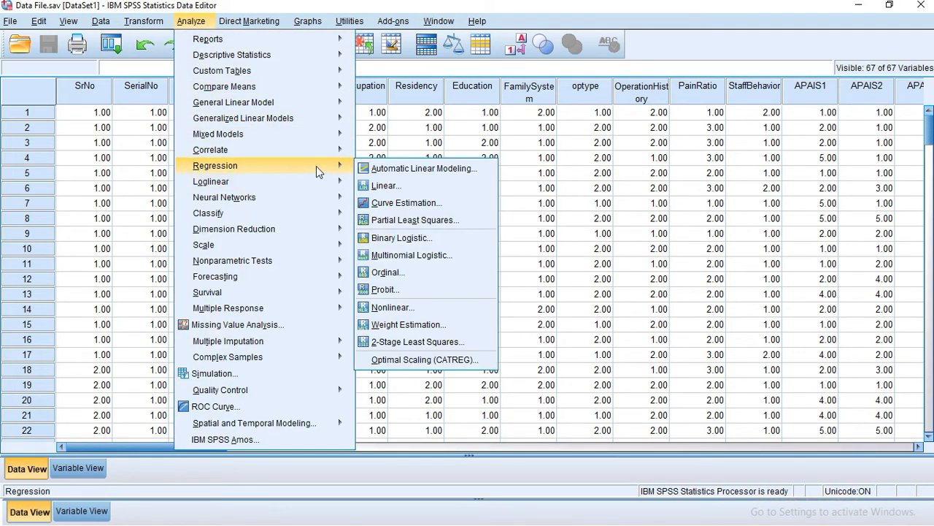
{"action": "left_click", "coordinate": [485, 191]}
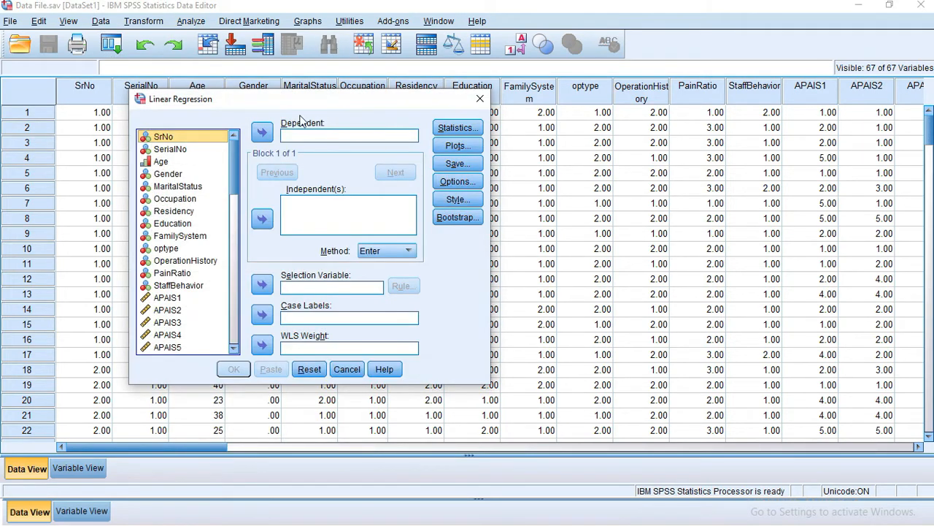
Assign Surgical Recovery Scale [SRS] as the dependent variable of the linear regression
{"action": "left_click_drag", "start_coordinate": [308, 96], "coordinate": [277, 118]}
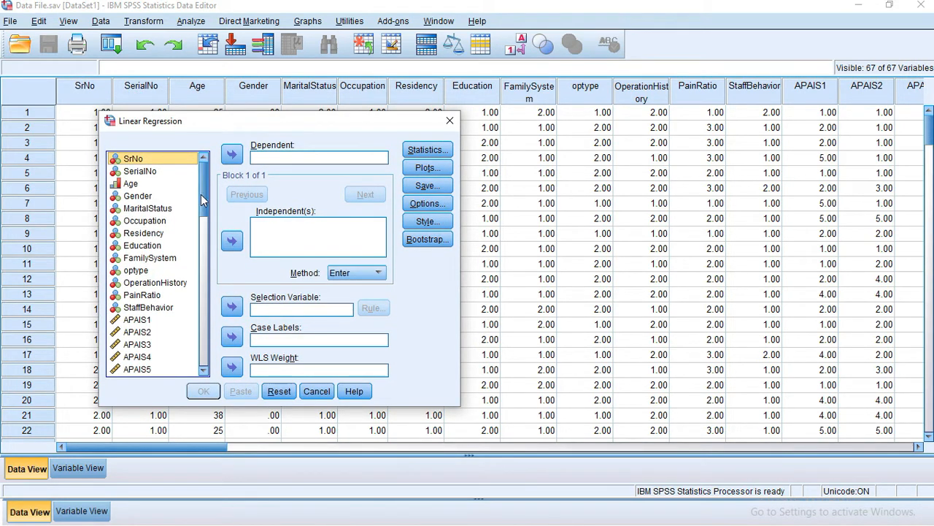
{"action": "left_click_drag", "start_coordinate": [203, 197], "coordinate": [207, 365]}
{"action": "left_click", "coordinate": [155, 298]}
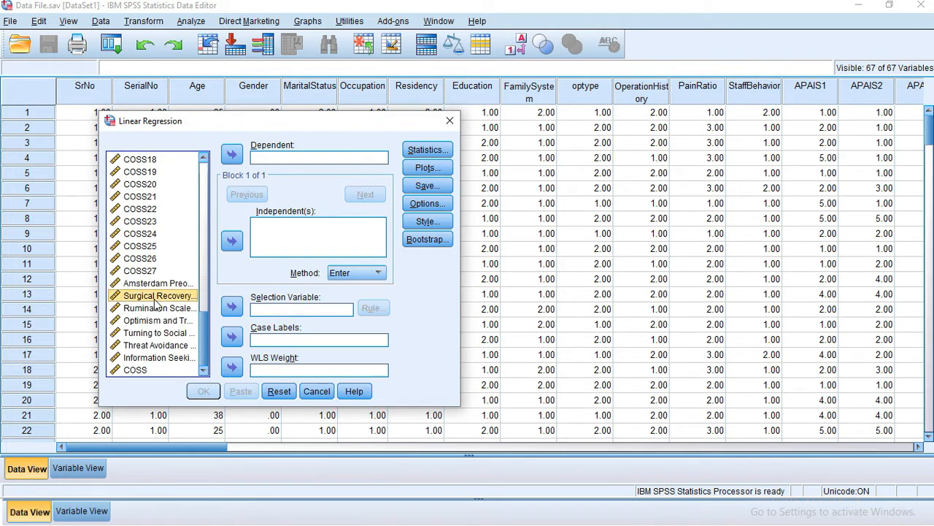
{"action": "left_click", "coordinate": [232, 155]}
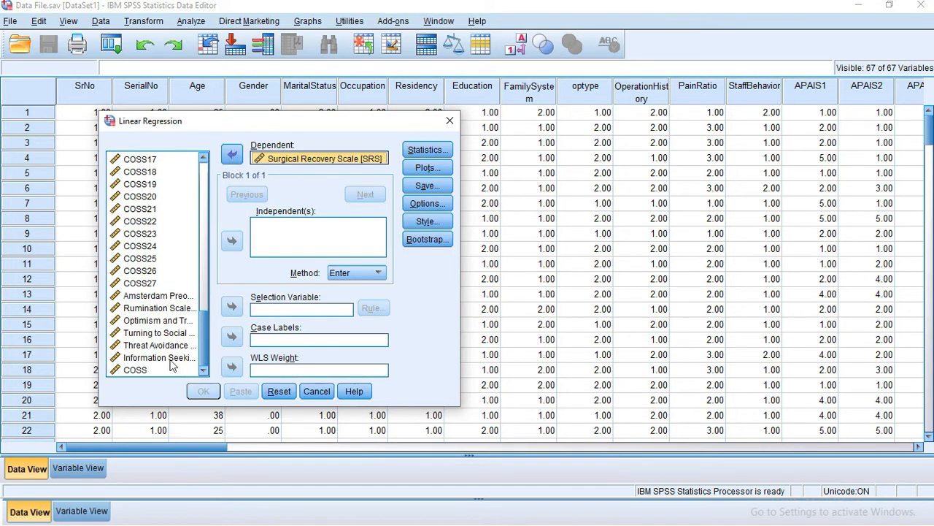
Add Optimism and Trust Scale and Rumination Scale as independent variables and set the regression method to Stepwise
{"action": "left_click", "coordinate": [165, 320]}
{"action": "left_click", "coordinate": [232, 242]}
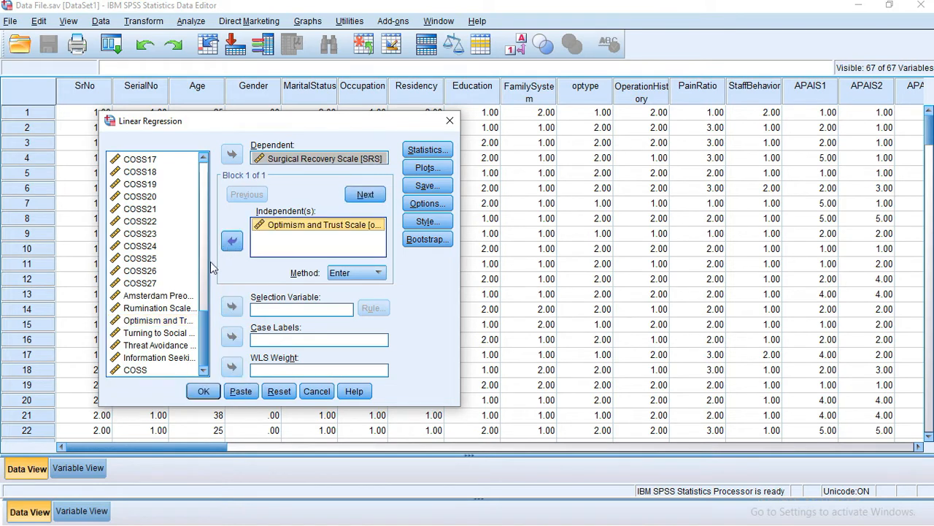
{"action": "left_click", "coordinate": [174, 308]}
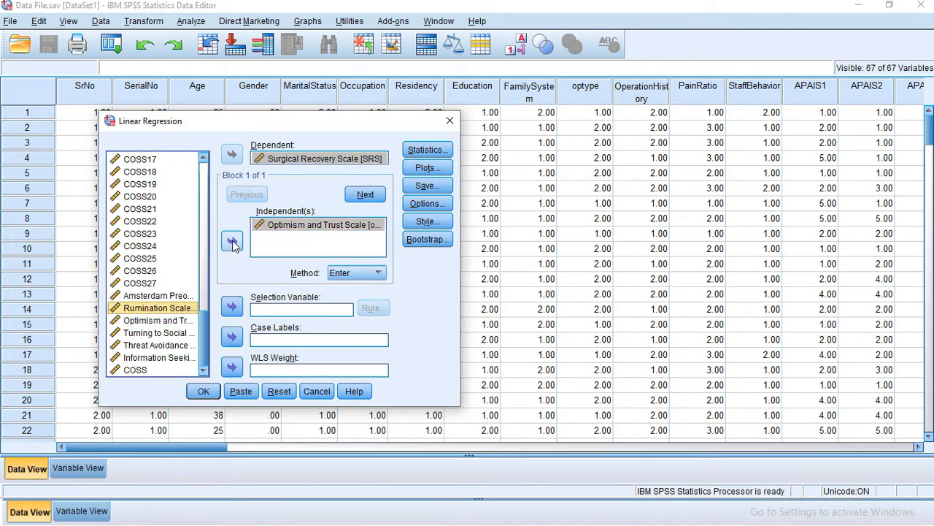
{"action": "left_click", "coordinate": [232, 241]}
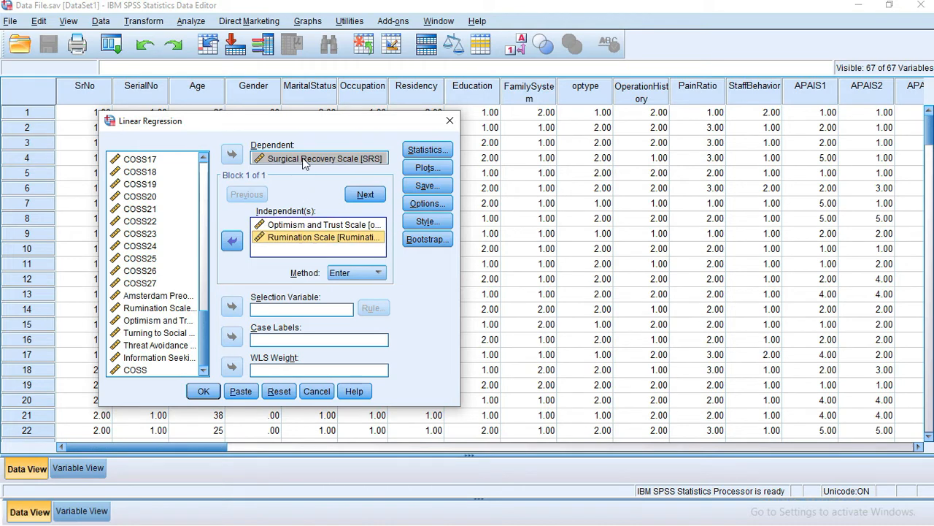
{"action": "left_click", "coordinate": [379, 273]}
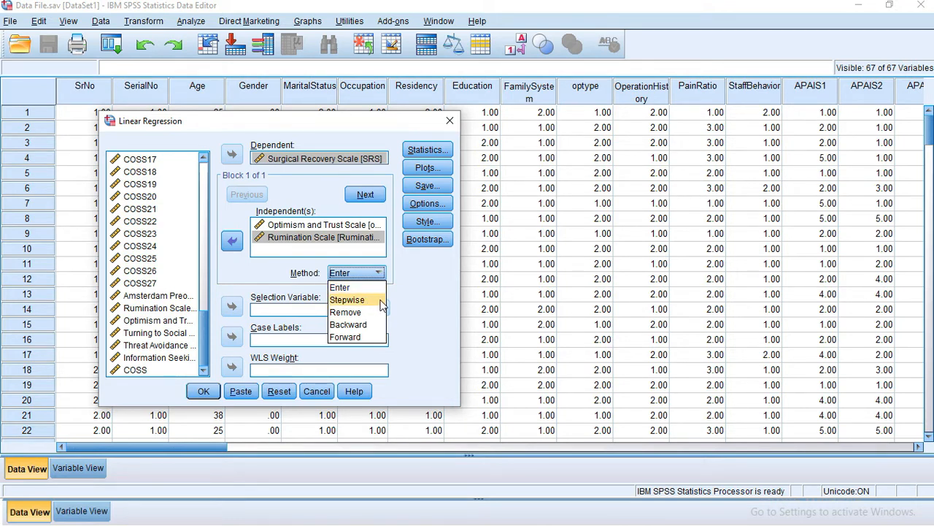
{"action": "left_click", "coordinate": [381, 300]}
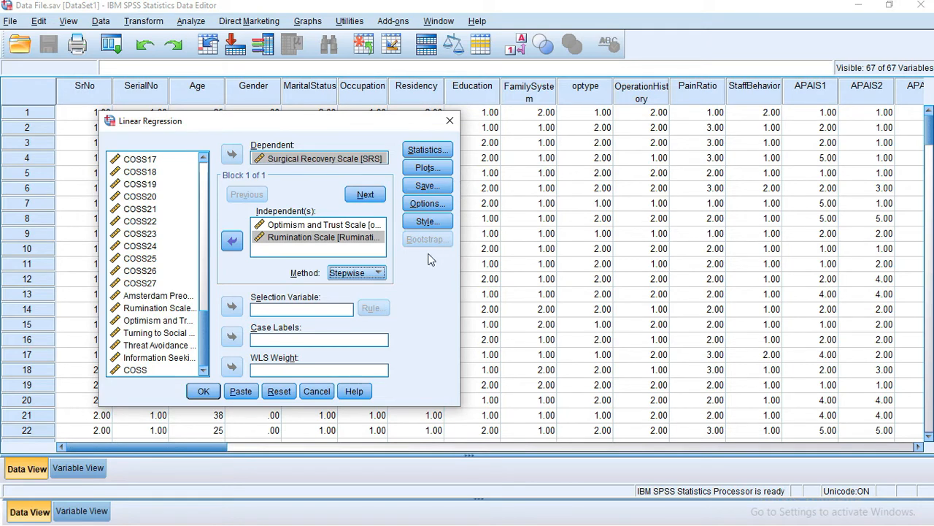
Include confidence intervals and R squared change in the regression statistics and run the analysis
{"action": "left_click", "coordinate": [431, 156]}
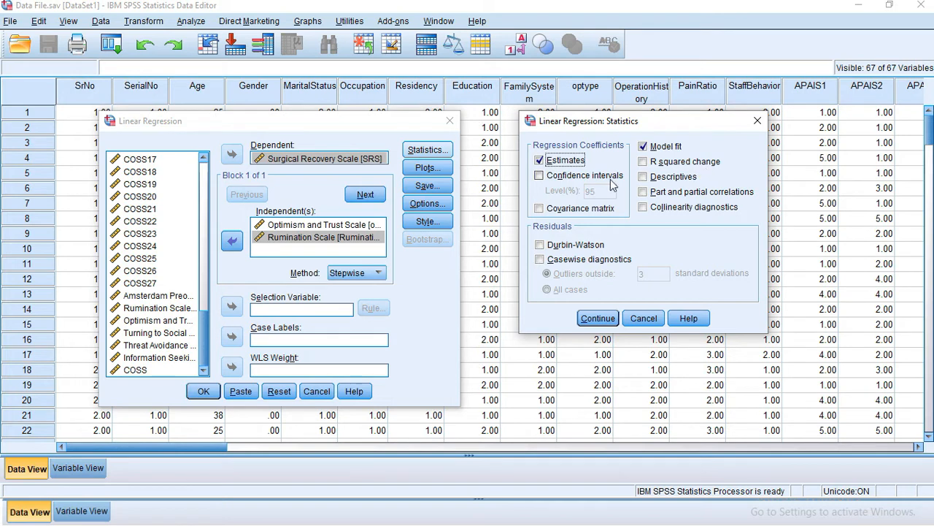
{"action": "left_click", "coordinate": [539, 177]}
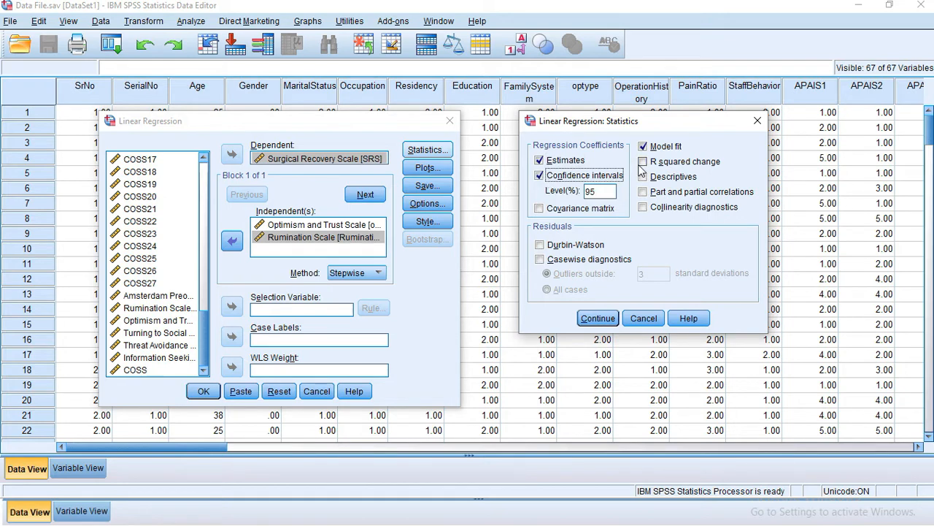
{"action": "left_click", "coordinate": [591, 319]}
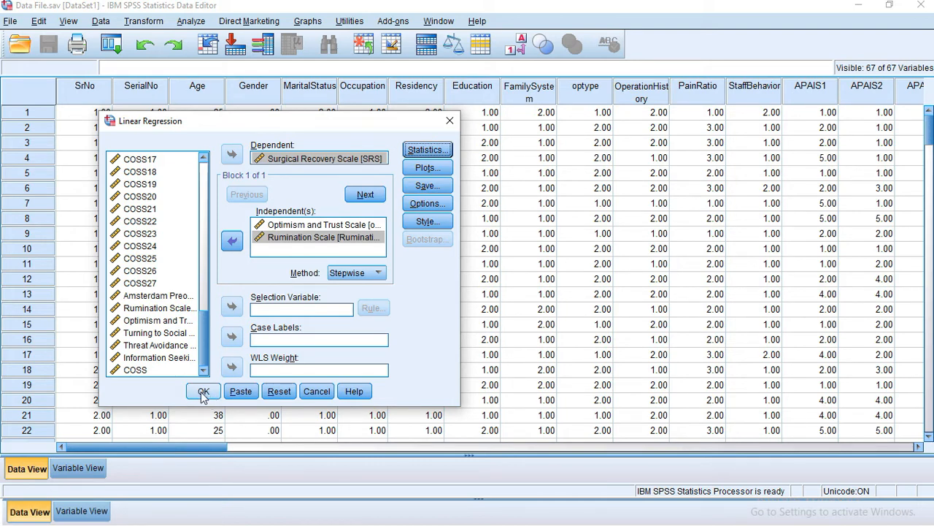
{"action": "left_click", "coordinate": [203, 391]}
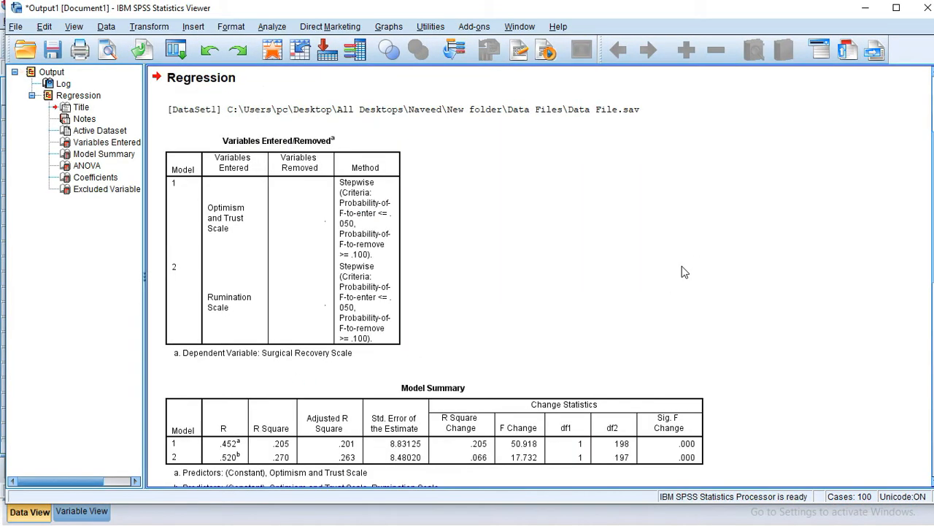
Examine the Model Summary, ANOVA, Coefficients and Excluded Variables tables in the regression output, and minimize the output window
{"action": "scroll", "coordinate": [703, 228], "scroll_direction": "down", "scroll_amount": 3}
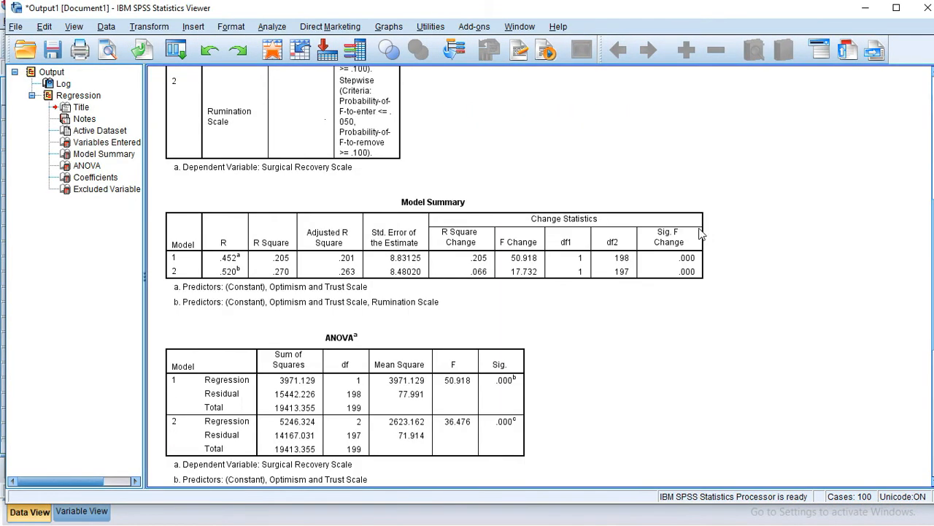
{"action": "scroll", "coordinate": [704, 230], "scroll_direction": "up", "scroll_amount": 3}
{"action": "left_click", "coordinate": [399, 247]}
{"action": "scroll", "coordinate": [402, 248], "scroll_direction": "down", "scroll_amount": 3}
{"action": "left_click", "coordinate": [412, 248]}
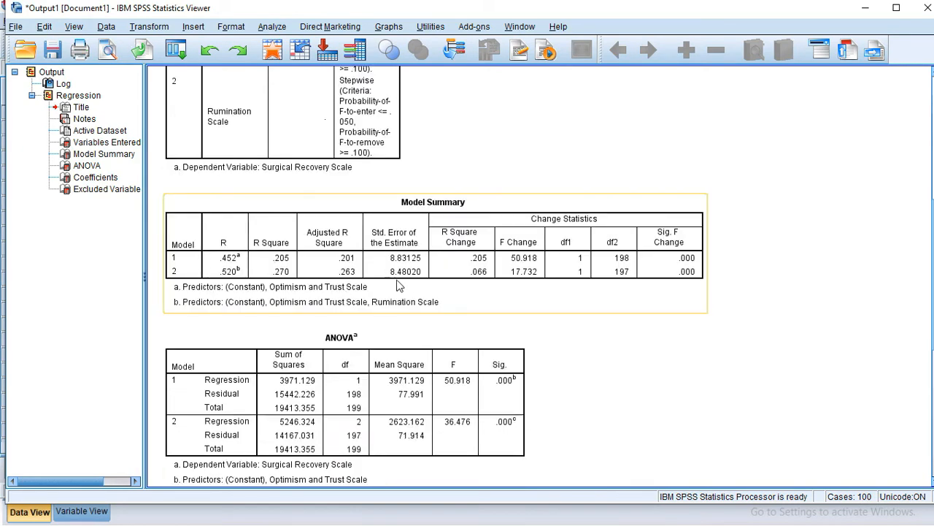
{"action": "scroll", "coordinate": [400, 286], "scroll_direction": "down", "scroll_amount": 1}
{"action": "left_click", "coordinate": [372, 324]}
{"action": "scroll", "coordinate": [372, 323], "scroll_direction": "down", "scroll_amount": 2}
{"action": "scroll", "coordinate": [296, 336], "scroll_direction": "down", "scroll_amount": 1}
{"action": "left_click", "coordinate": [296, 336]}
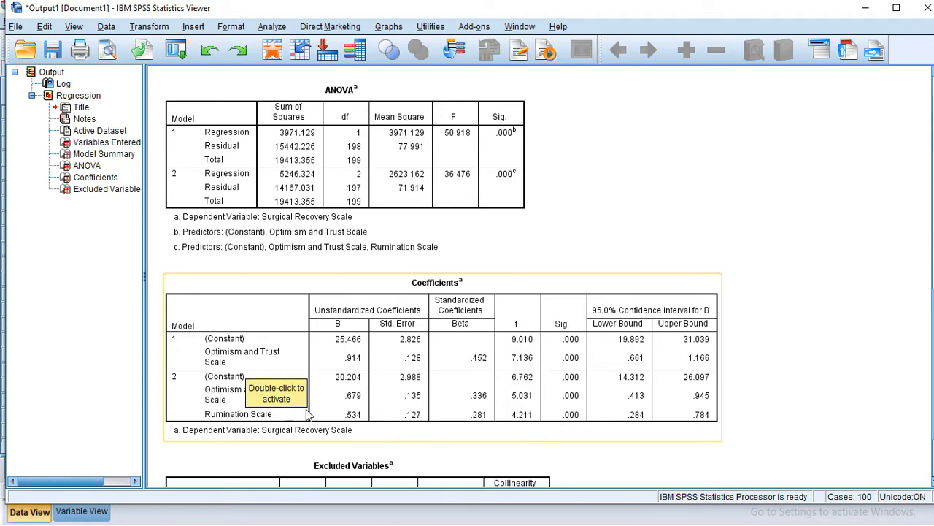
{"action": "scroll", "coordinate": [646, 441], "scroll_direction": "down", "scroll_amount": 3}
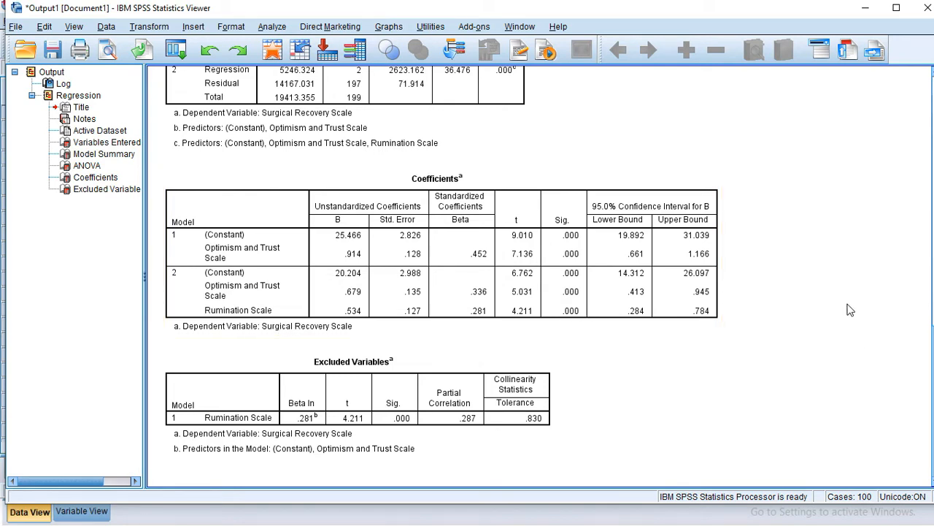
{"action": "left_click", "coordinate": [865, 14]}
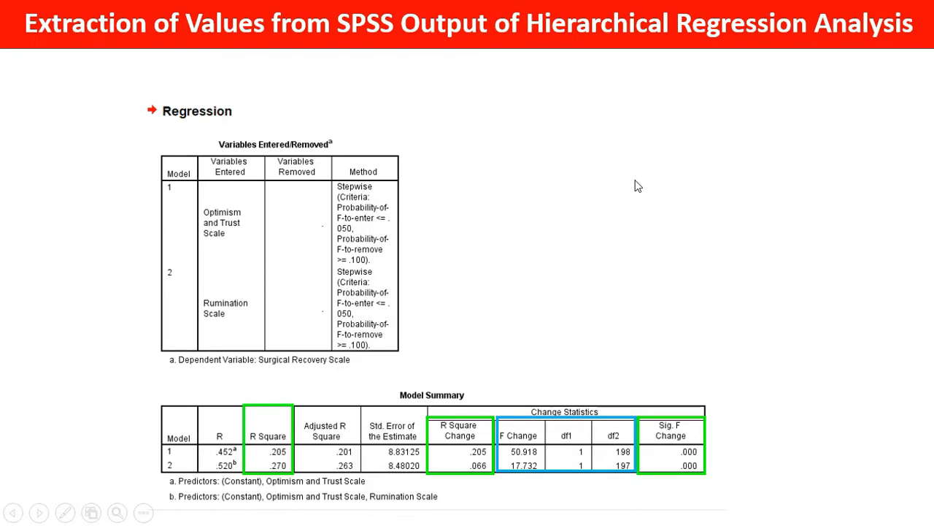
{"action": "key", "text": "Right"}
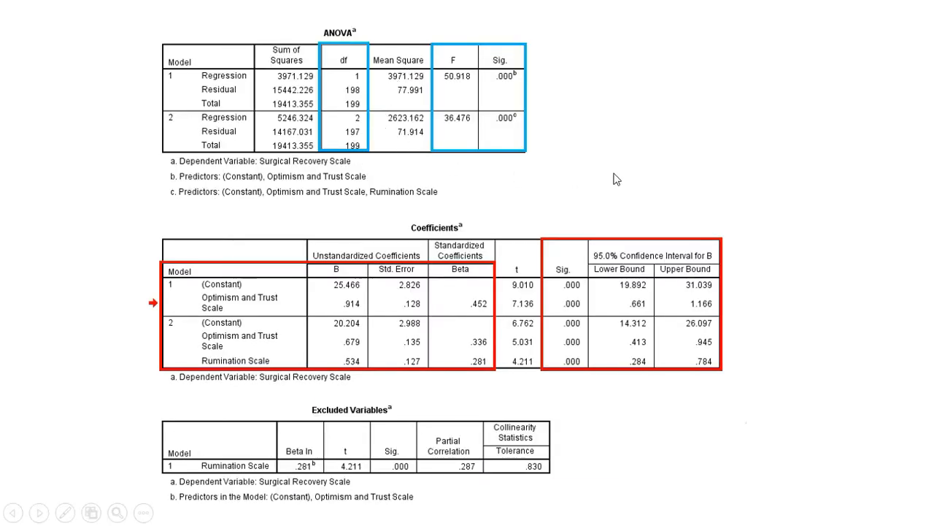
{"action": "scroll", "coordinate": [570, 166], "scroll_direction": "up", "scroll_amount": 3}
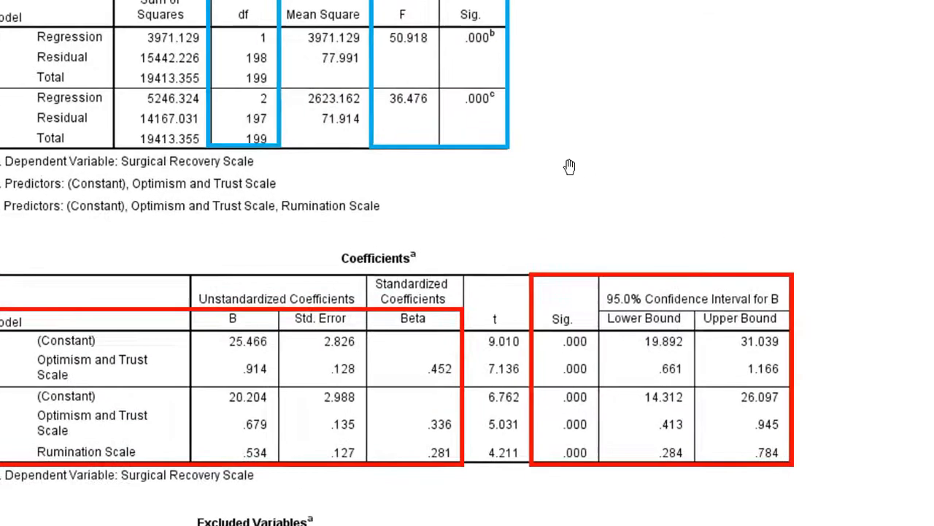